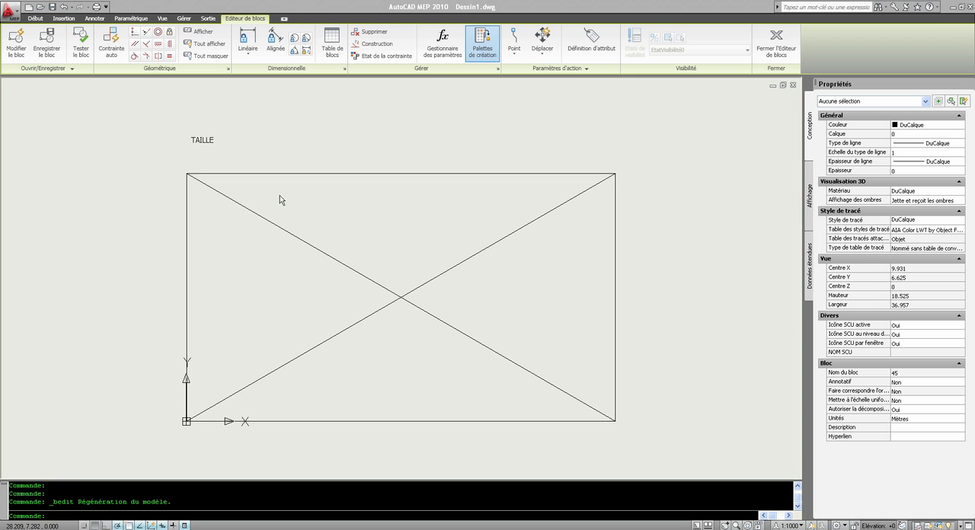
{"action": "left_click", "coordinate": [201, 139]}
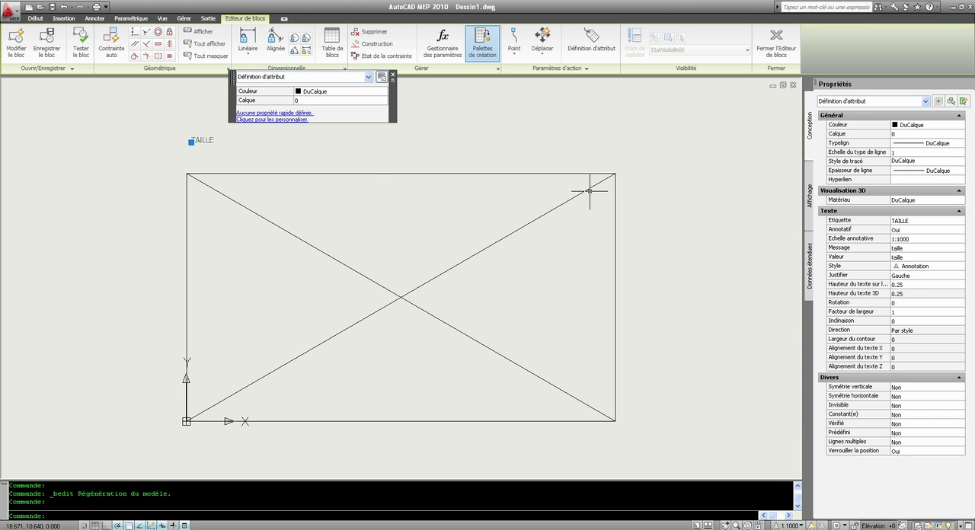
{"action": "key", "text": "Escape"}
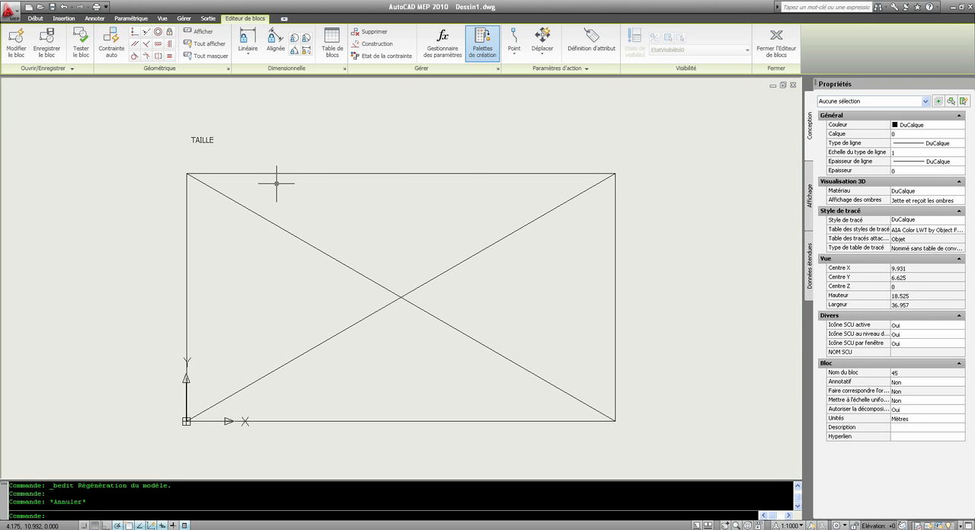
{"action": "scroll", "coordinate": [278, 182], "scroll_direction": "down", "scroll_amount": 4}
{"action": "scroll", "coordinate": [278, 182], "scroll_direction": "up", "scroll_amount": 3}
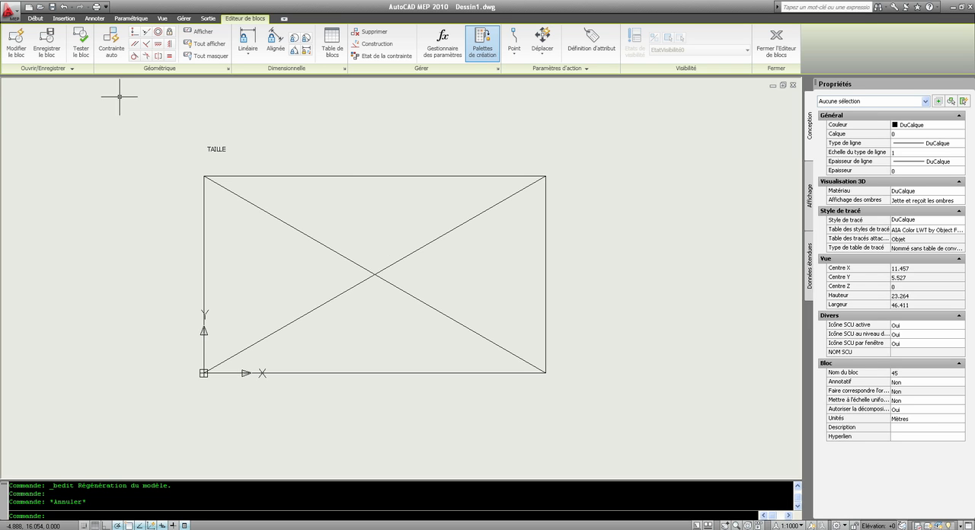
Apply a vertical constraint to the rectangle's left edge and test it by starting to stretch the upper-left corner
{"action": "left_click", "coordinate": [169, 43]}
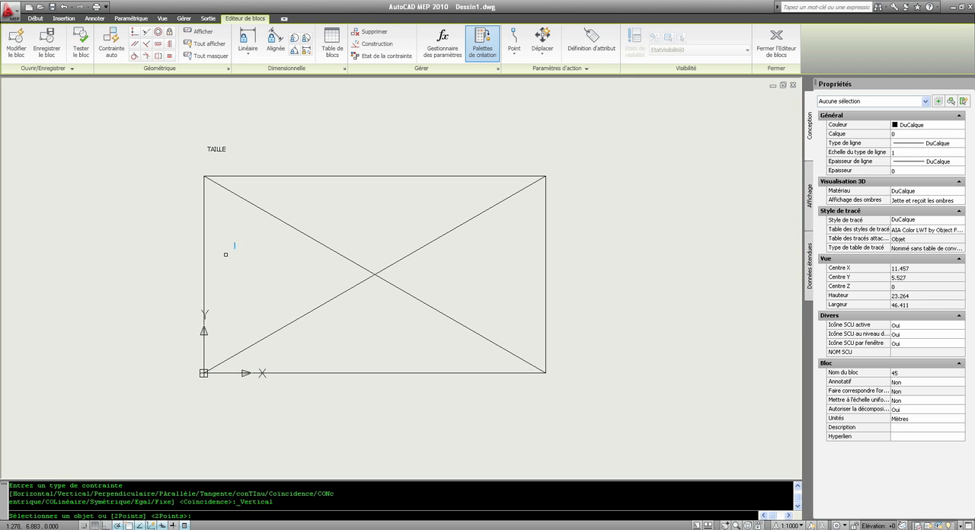
{"action": "left_click", "coordinate": [203, 255]}
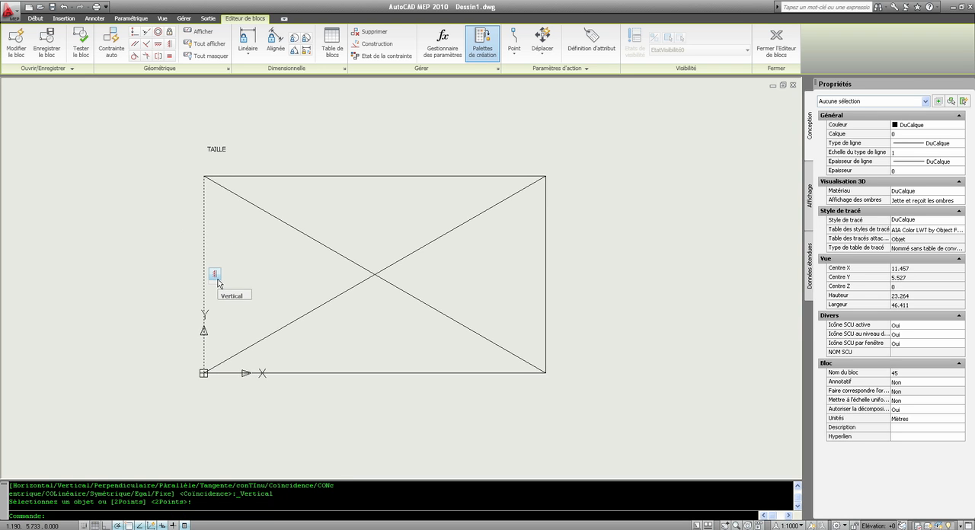
{"action": "left_click", "coordinate": [207, 195]}
{"action": "left_click", "coordinate": [204, 176]}
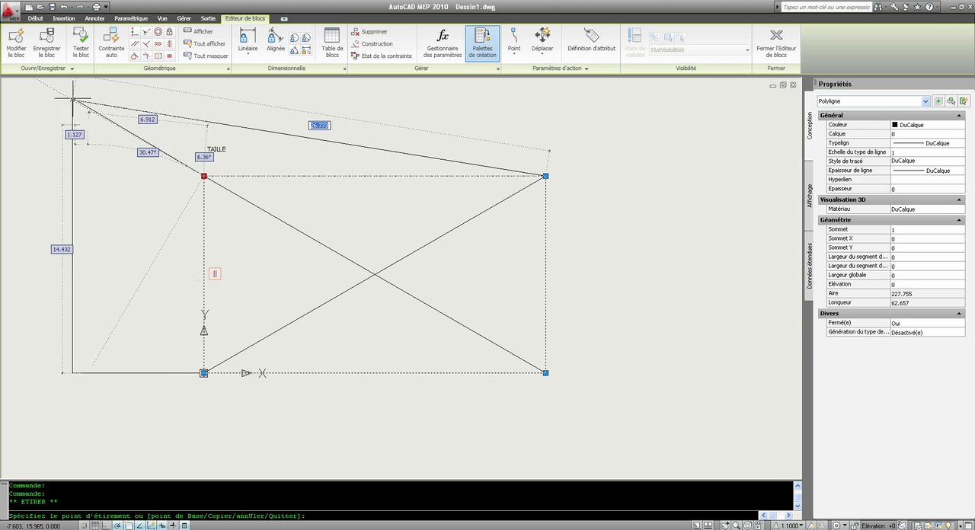
{"action": "key", "text": "Escape"}
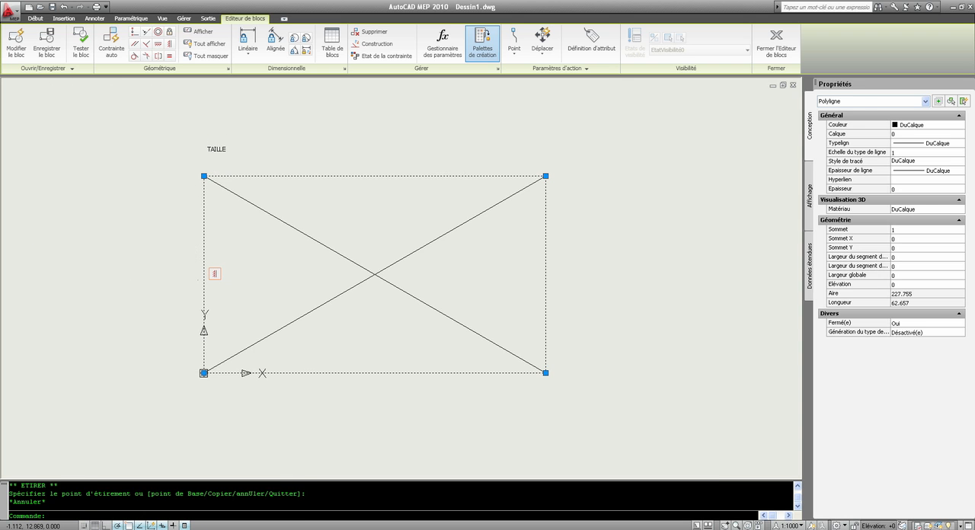
{"action": "key", "text": "Escape"}
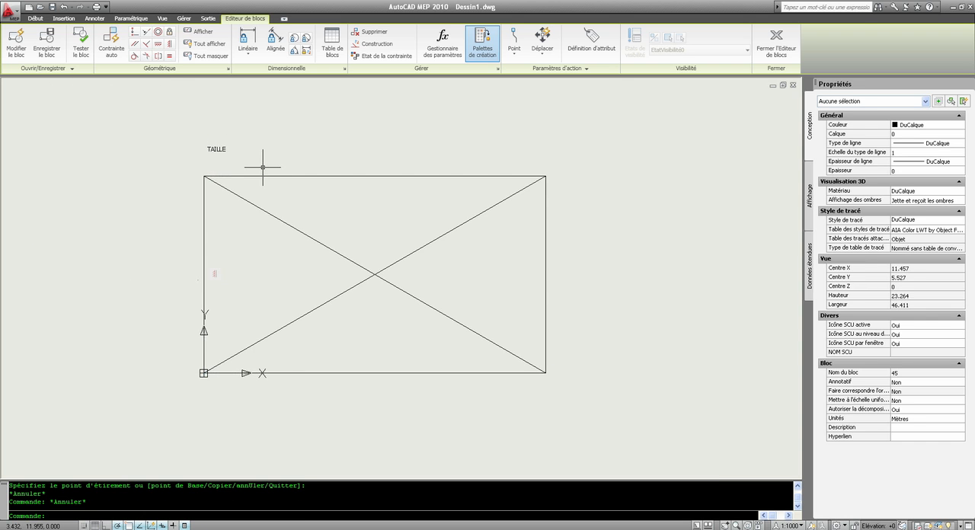
Apply a horizontal constraint to the rectangle's top edge and test it by stretching the upper-left corner outward and back to the diagonal's end
{"action": "left_click", "coordinate": [156, 55]}
{"action": "left_click", "coordinate": [366, 176]}
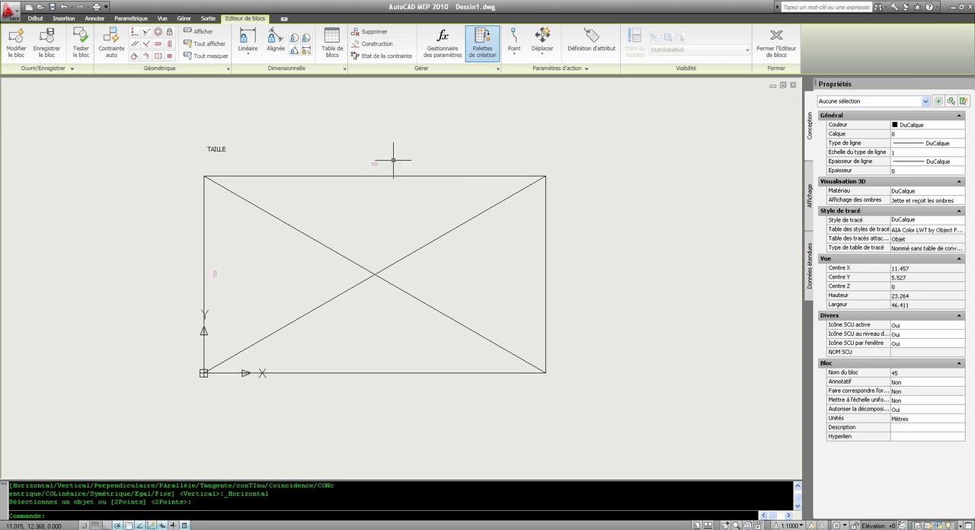
{"action": "left_click", "coordinate": [240, 175]}
{"action": "left_click", "coordinate": [205, 176]}
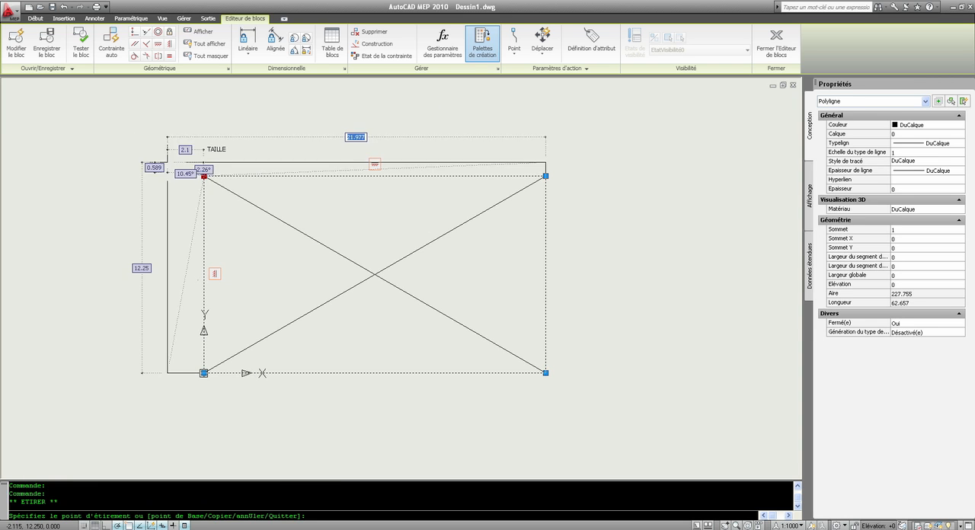
{"action": "left_click", "coordinate": [140, 140]}
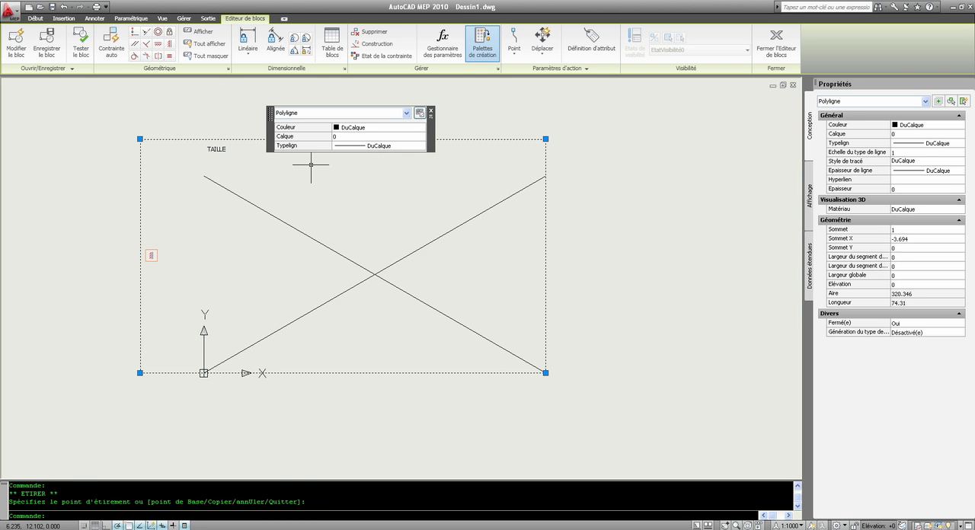
{"action": "left_click", "coordinate": [140, 139]}
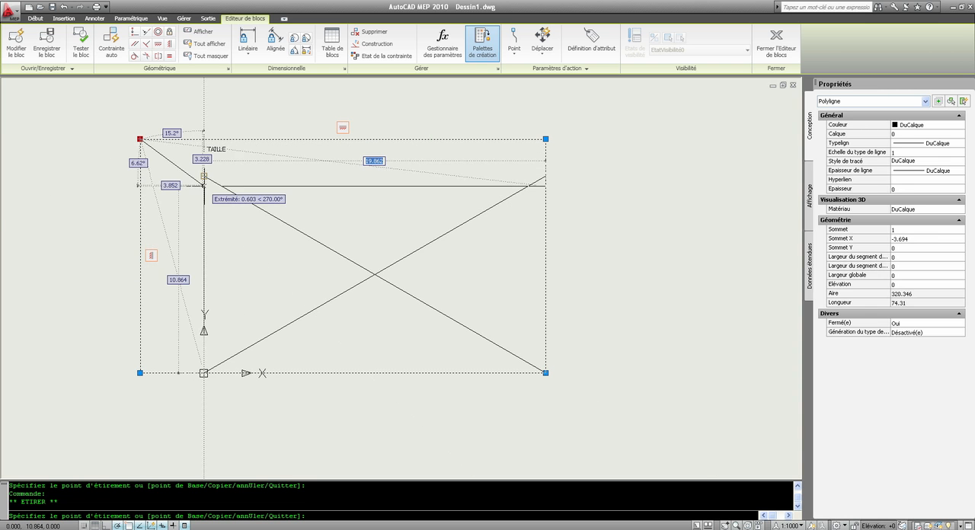
{"action": "left_click", "coordinate": [203, 176]}
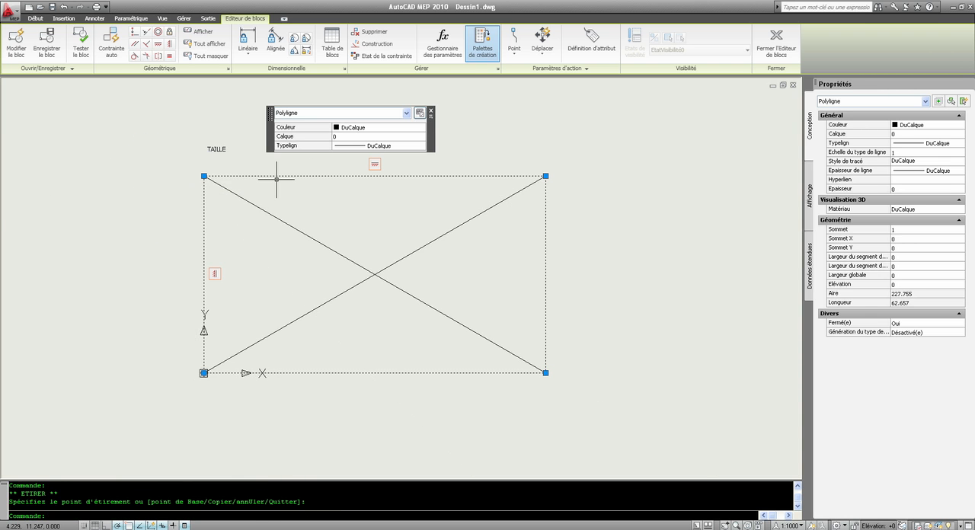
{"action": "key", "text": "Escape"}
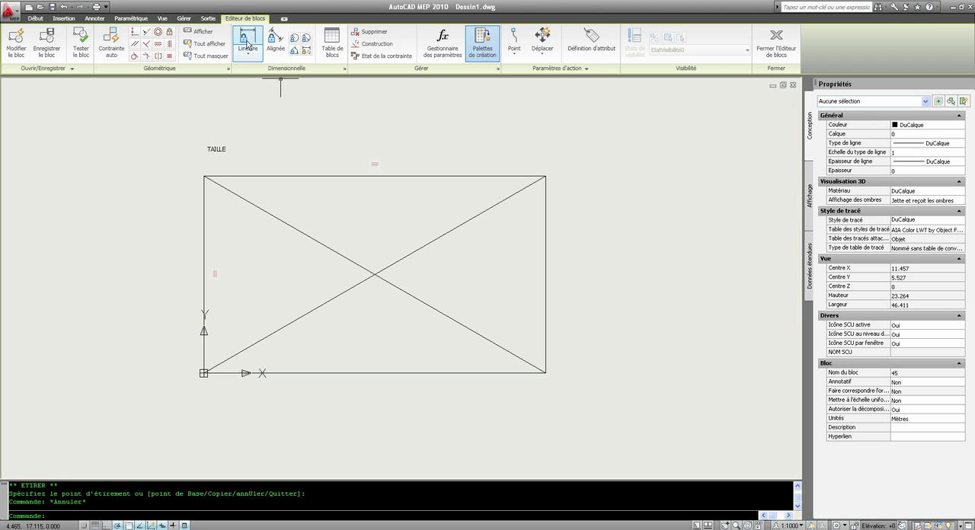
Add an angular constraint of 120 degrees between the two diagonals, placed above their crossing, with one grip
{"action": "left_click", "coordinate": [304, 40]}
{"action": "left_click", "coordinate": [355, 261]}
{"action": "left_click", "coordinate": [411, 254]}
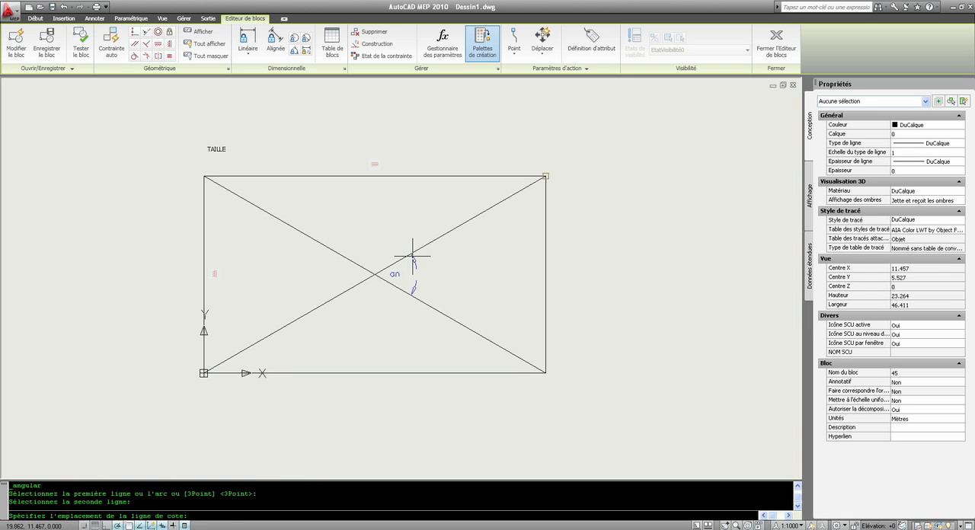
{"action": "left_click", "coordinate": [367, 226]}
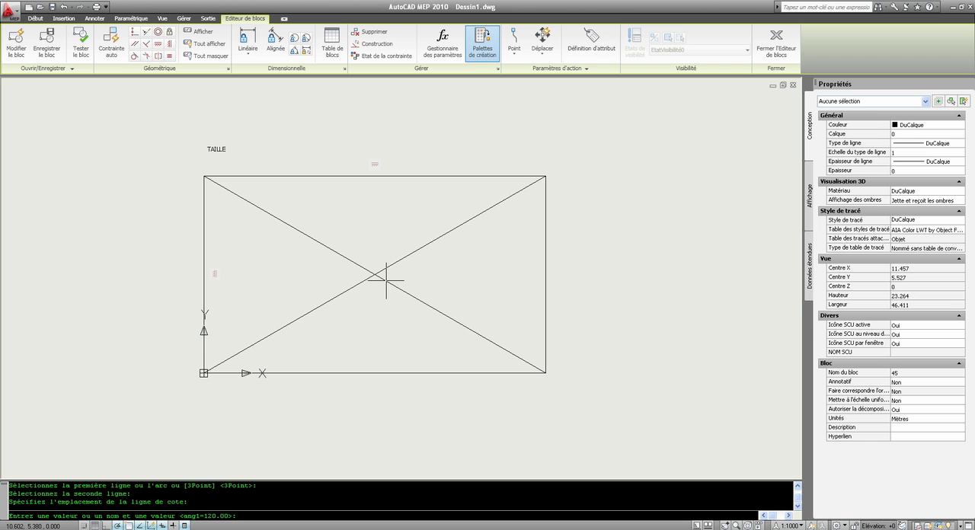
{"action": "key", "text": "Return"}
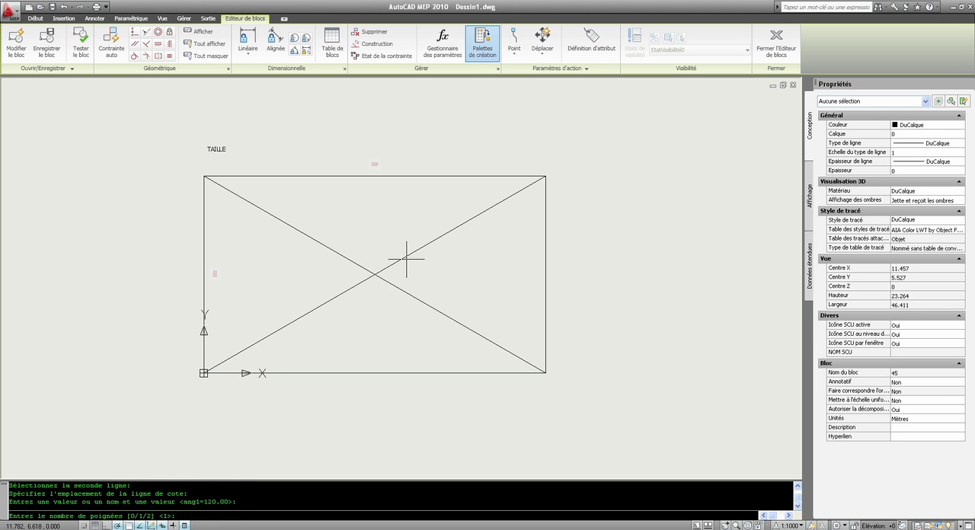
{"action": "key", "text": "Return"}
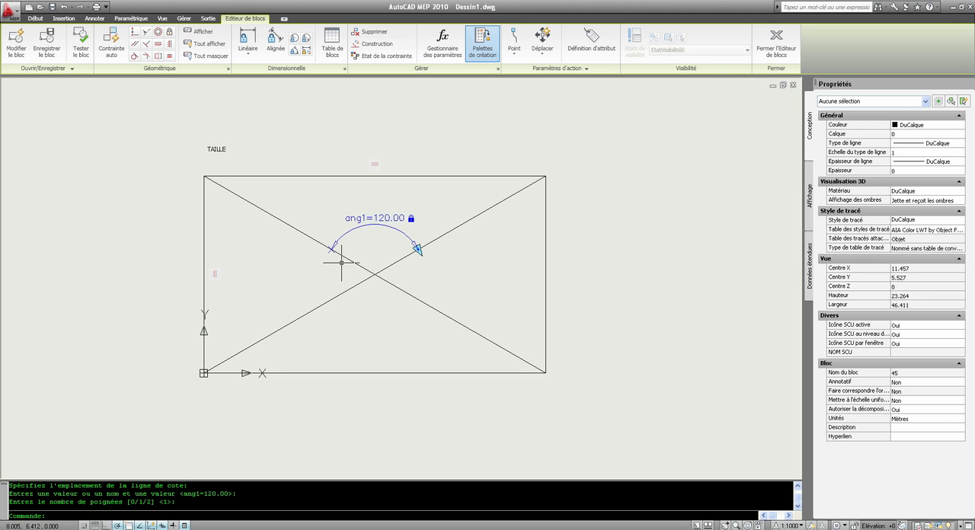
Try to stretch the upper-left end of the angle-constrained diagonal
{"action": "left_click", "coordinate": [244, 199]}
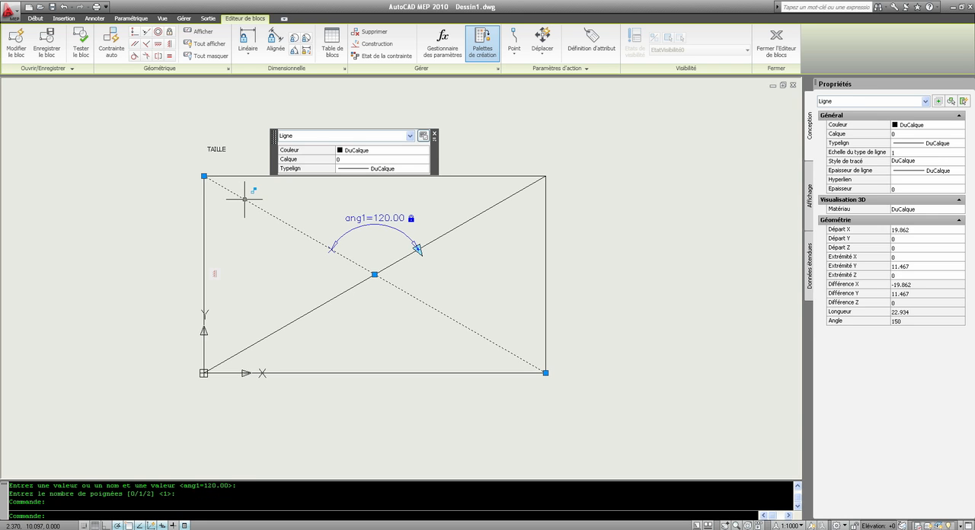
{"action": "left_click", "coordinate": [204, 176]}
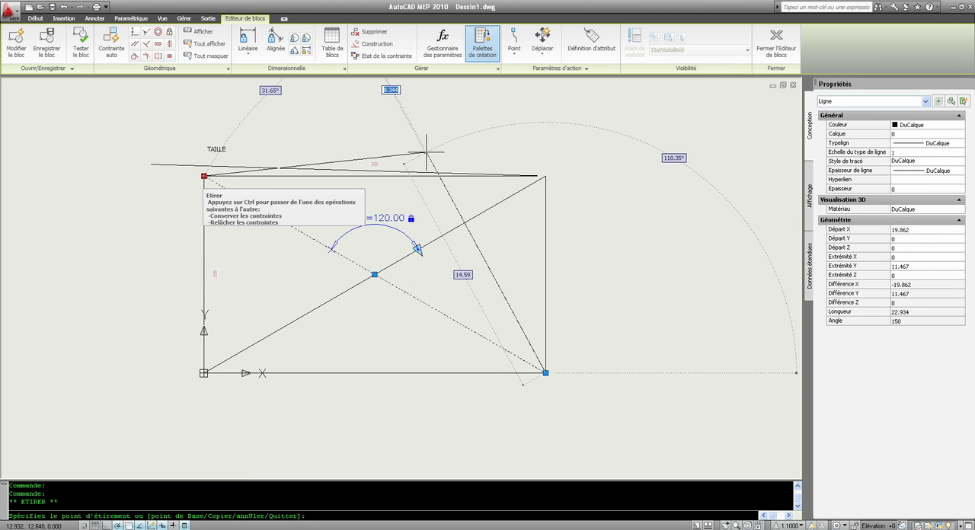
{"action": "key", "text": "Escape"}
{"action": "key", "text": "Escape"}
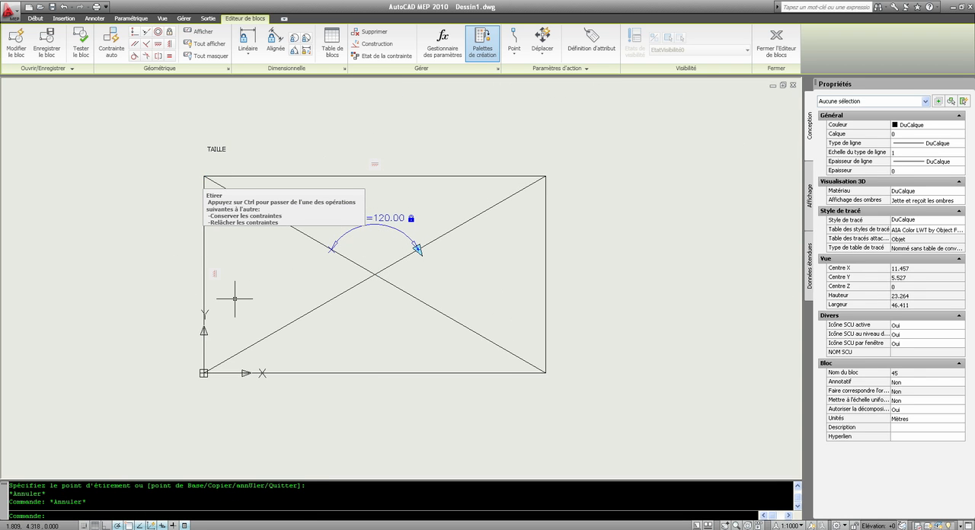
{"action": "key", "text": "Escape"}
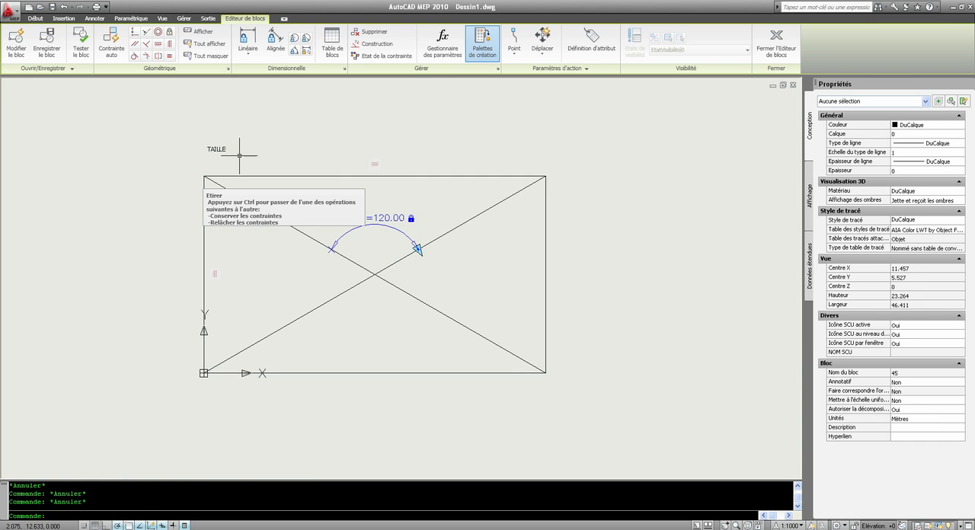
Delete the angular constraint between the two diagonals
{"action": "left_click", "coordinate": [121, 183]}
{"action": "left_click", "coordinate": [143, 176]}
{"action": "scroll", "coordinate": [210, 202], "scroll_direction": "down", "scroll_amount": 3}
{"action": "scroll", "coordinate": [210, 203], "scroll_direction": "up", "scroll_amount": 4}
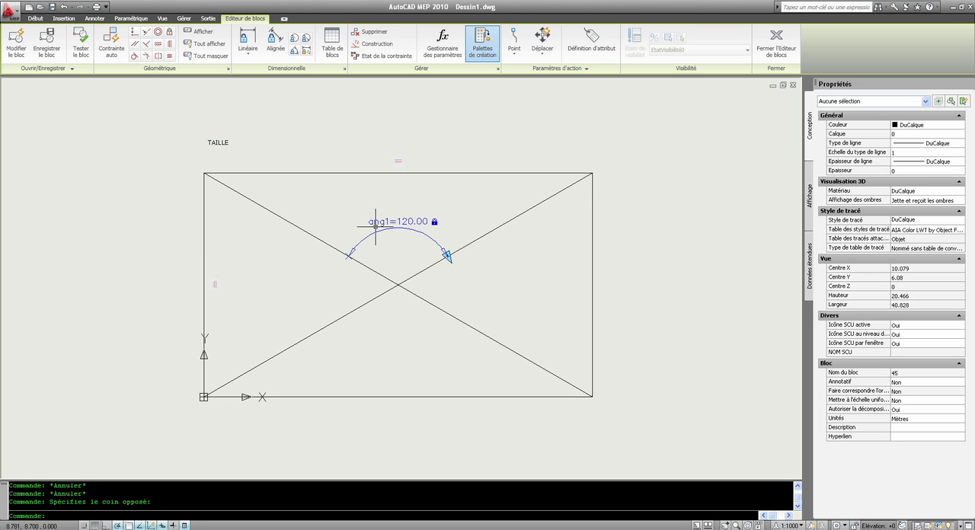
{"action": "left_click", "coordinate": [426, 221]}
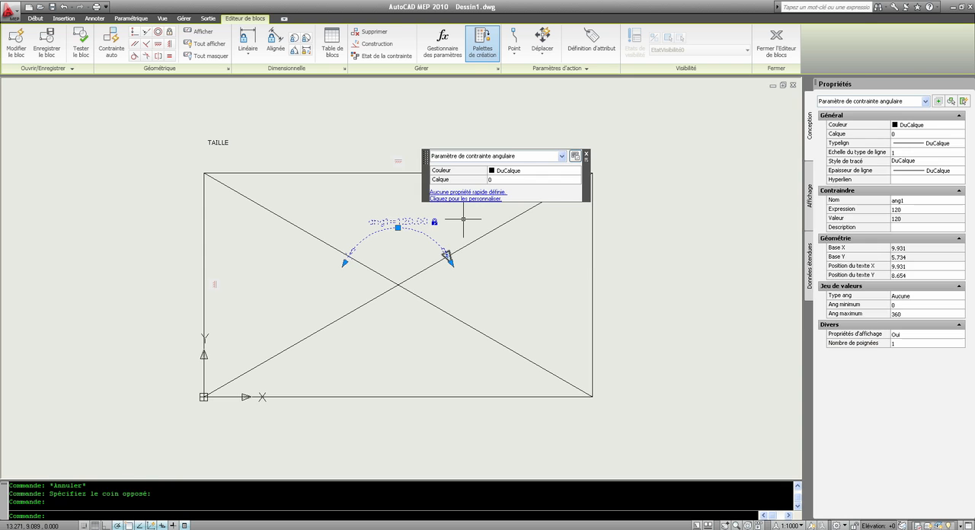
{"action": "key", "text": "Delete"}
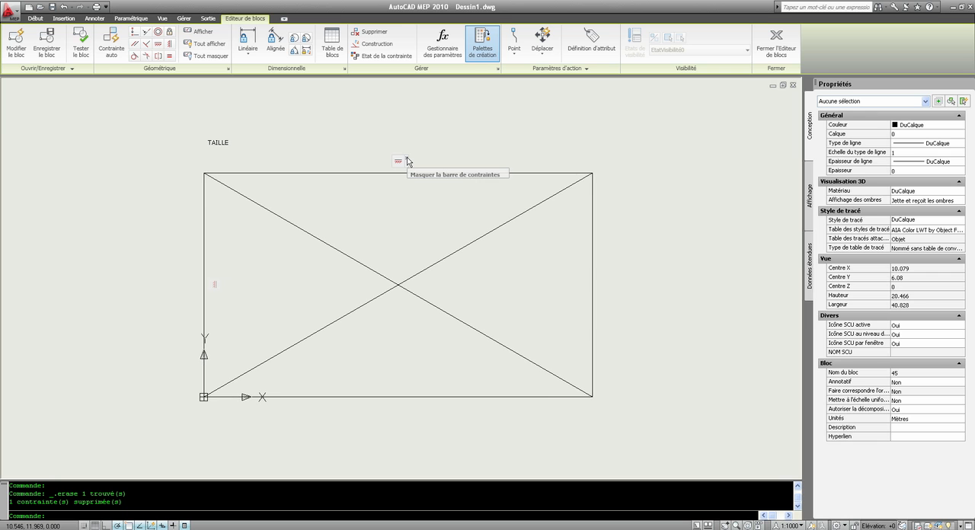
Hide the constraint bars on the rectangle and try to stretch its upper-left corner
{"action": "left_click", "coordinate": [407, 157]}
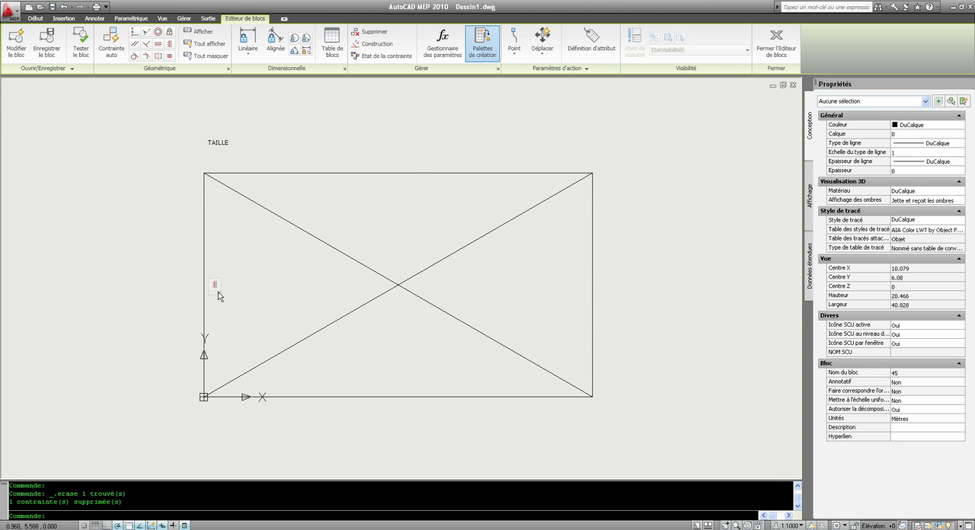
{"action": "left_click", "coordinate": [345, 173]}
{"action": "left_click", "coordinate": [203, 172]}
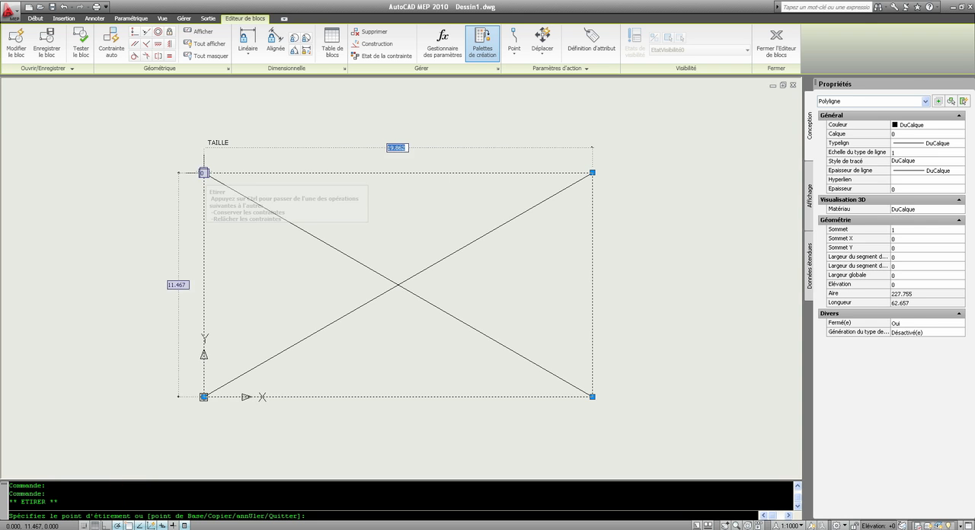
{"action": "key", "text": "Escape"}
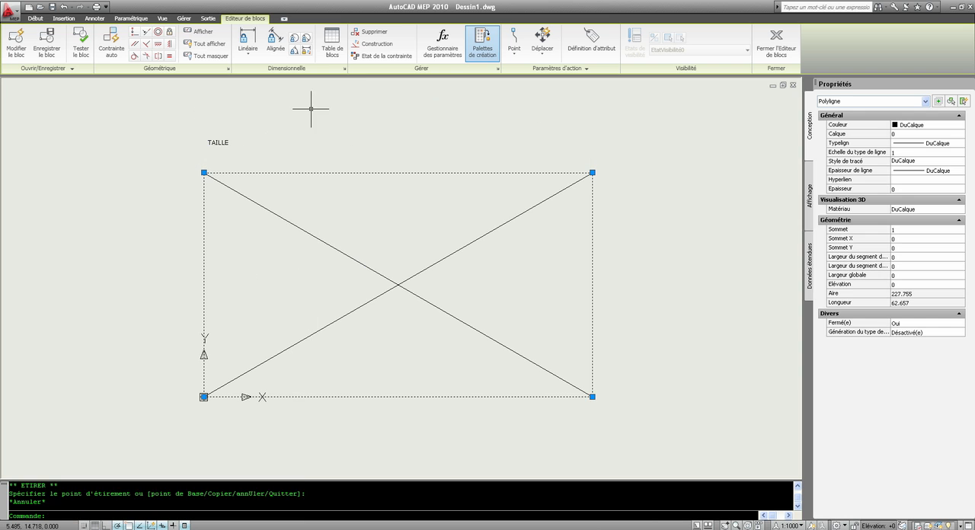
{"action": "key", "text": "Escape"}
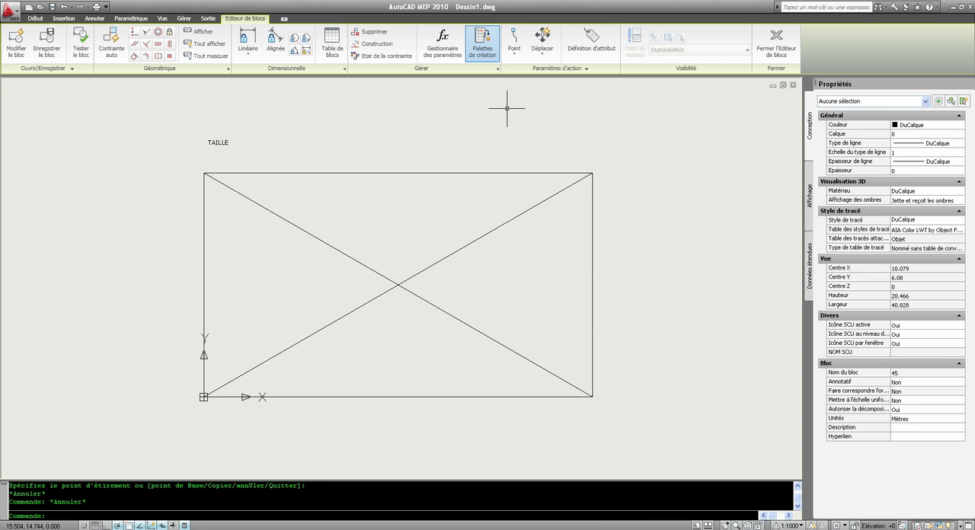
{"action": "left_click", "coordinate": [590, 172]}
{"action": "key", "text": "Escape"}
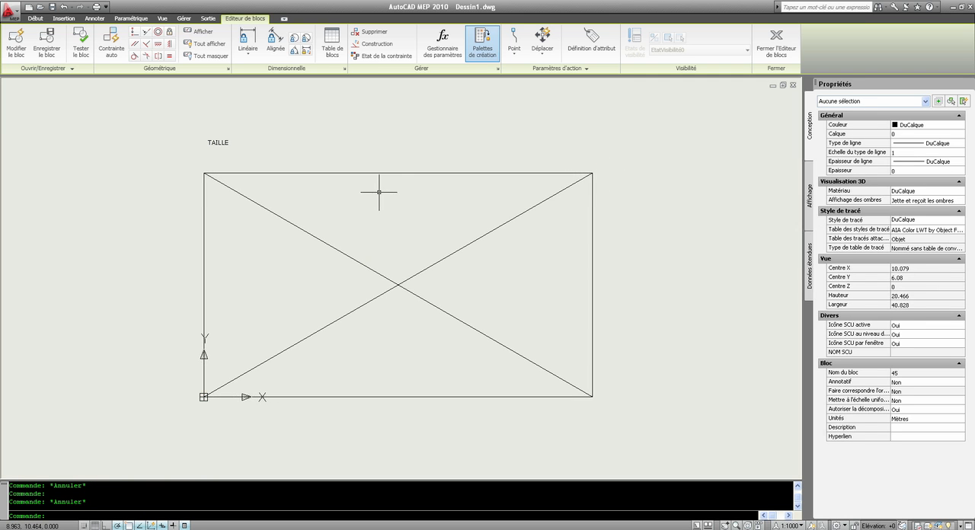
{"action": "scroll", "coordinate": [374, 192], "scroll_direction": "up", "scroll_amount": 1}
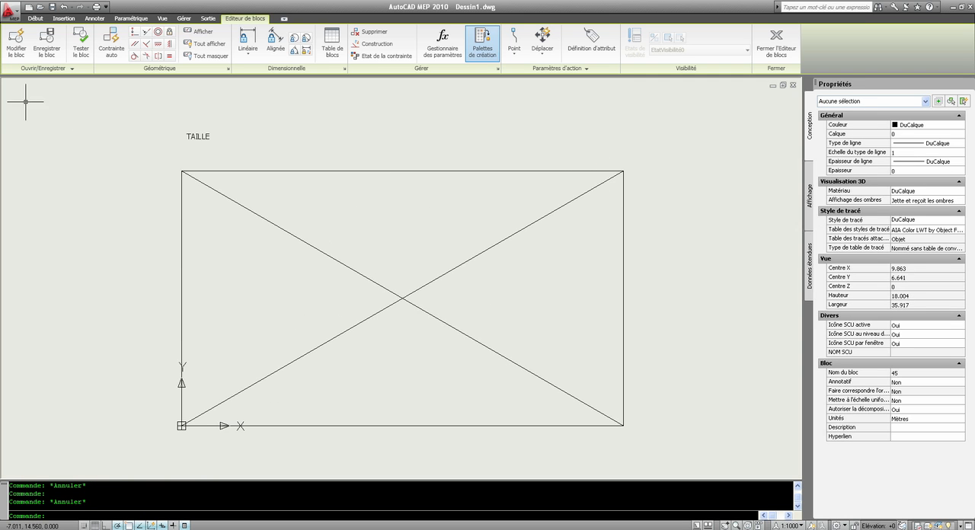
{"action": "left_click", "coordinate": [90, 70]}
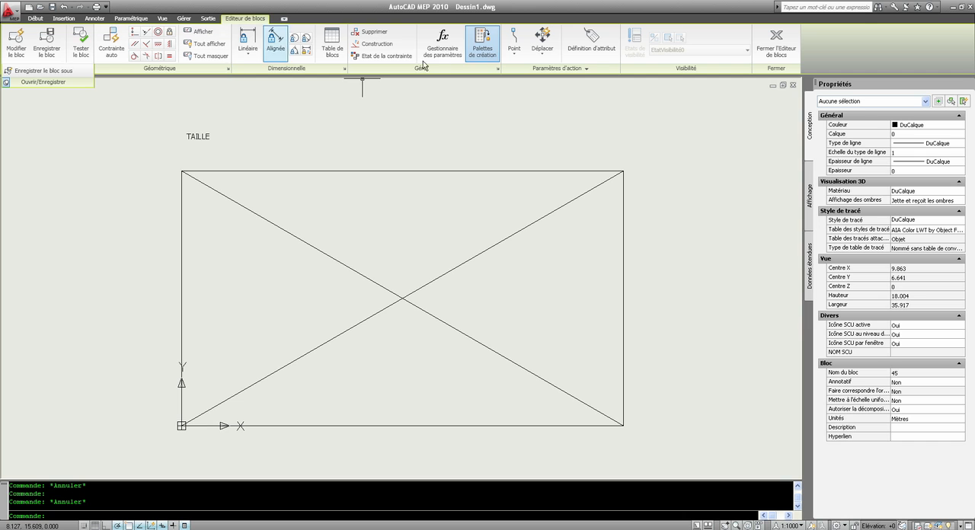
{"action": "key", "text": "Escape"}
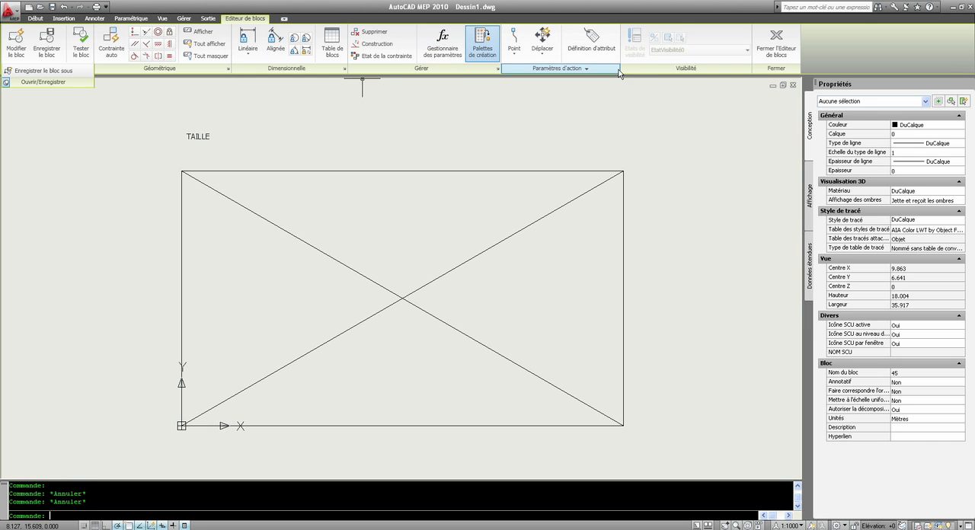
{"action": "left_click", "coordinate": [559, 70]}
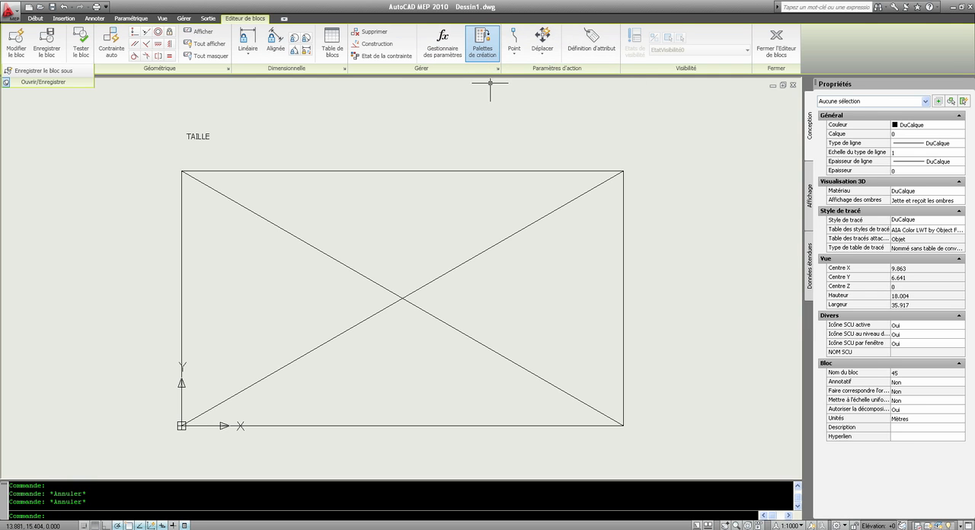